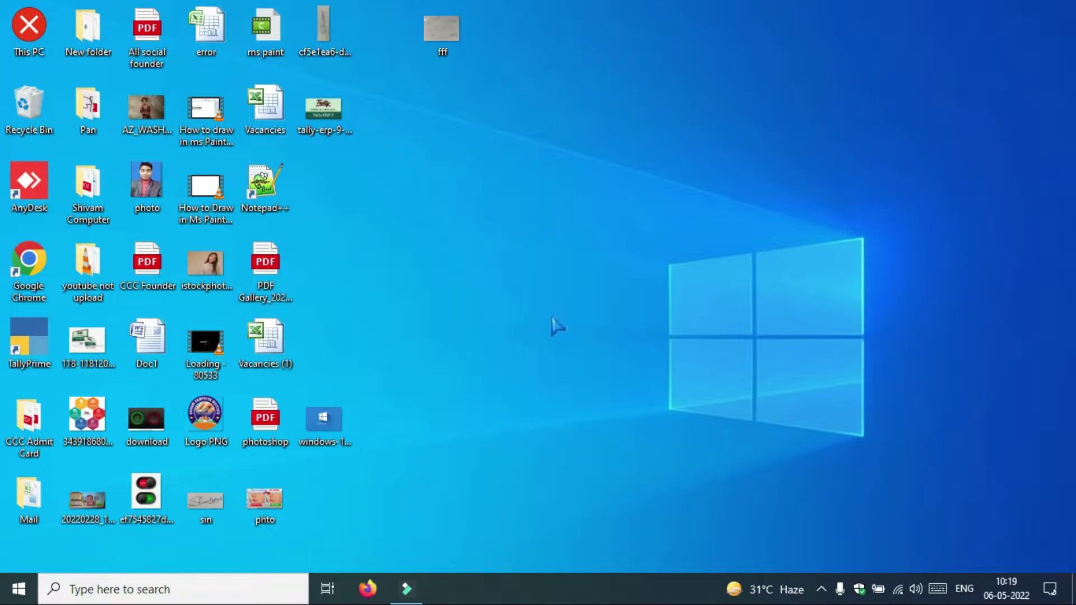
# Launch scalc.exe from the Win+R Run dialog
pyautogui.click(22, 589)
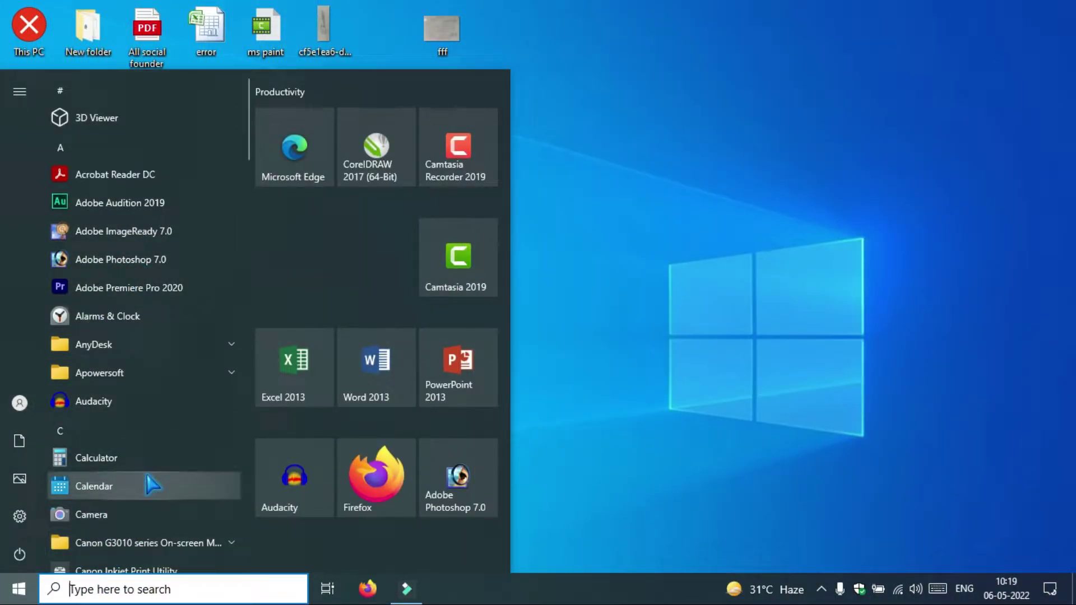
pyautogui.click(712, 325)
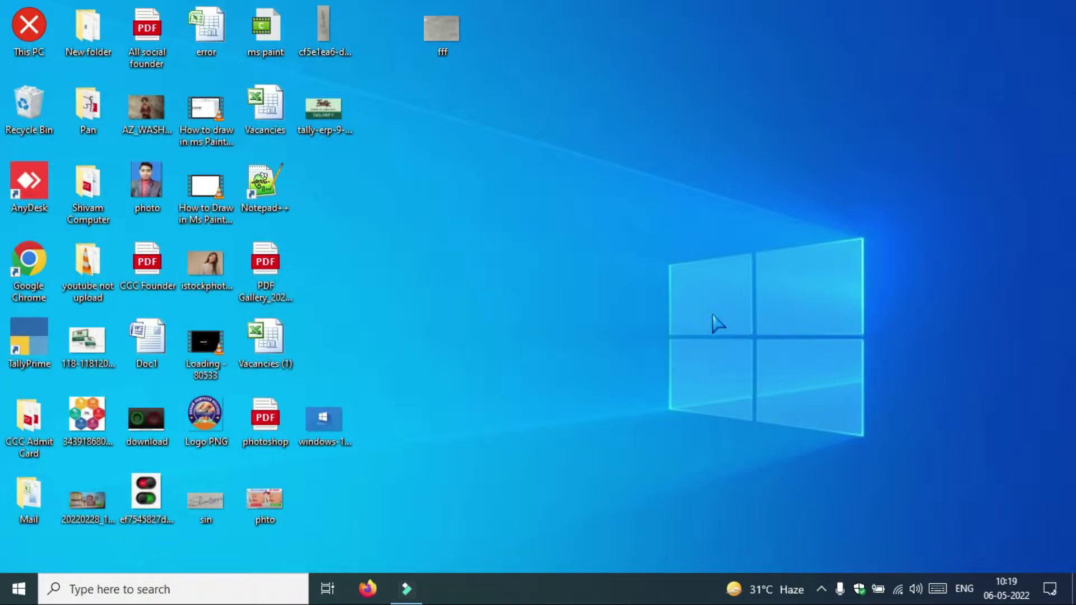
pyautogui.press('super+r')
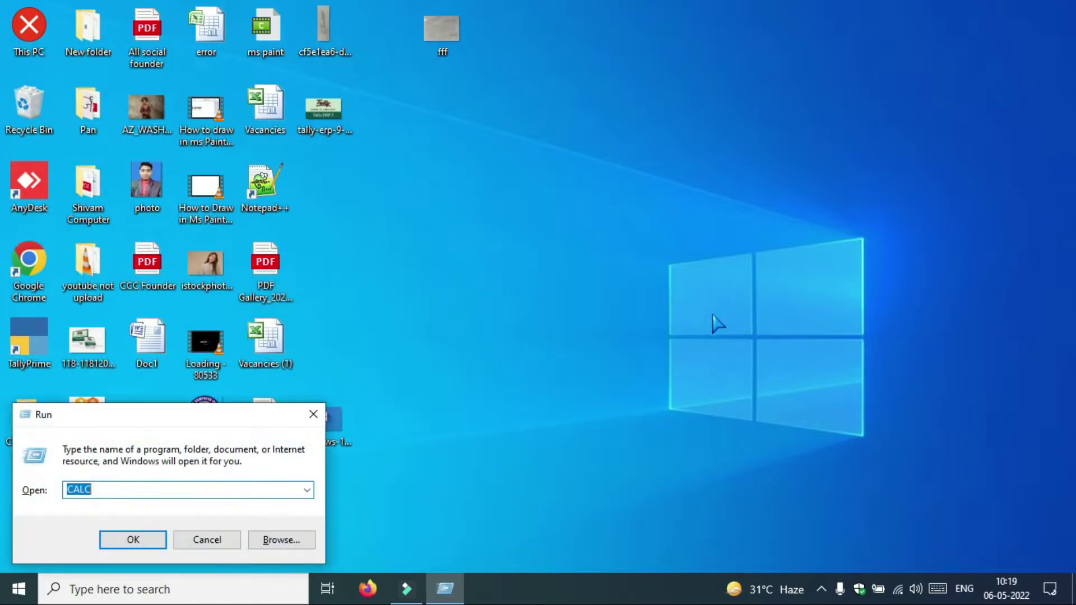
pyautogui.write('s')
pyautogui.write('ca')
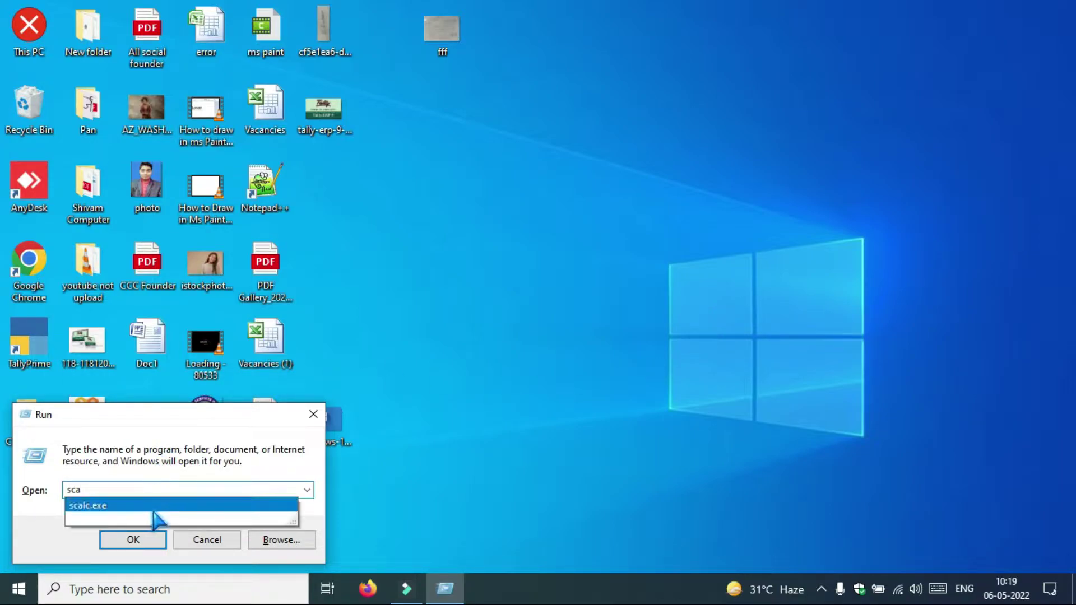
pyautogui.click(139, 535)
# Once Calc starts, view the next tip and close the Tip of the Day dialog
pyautogui.click(137, 541)
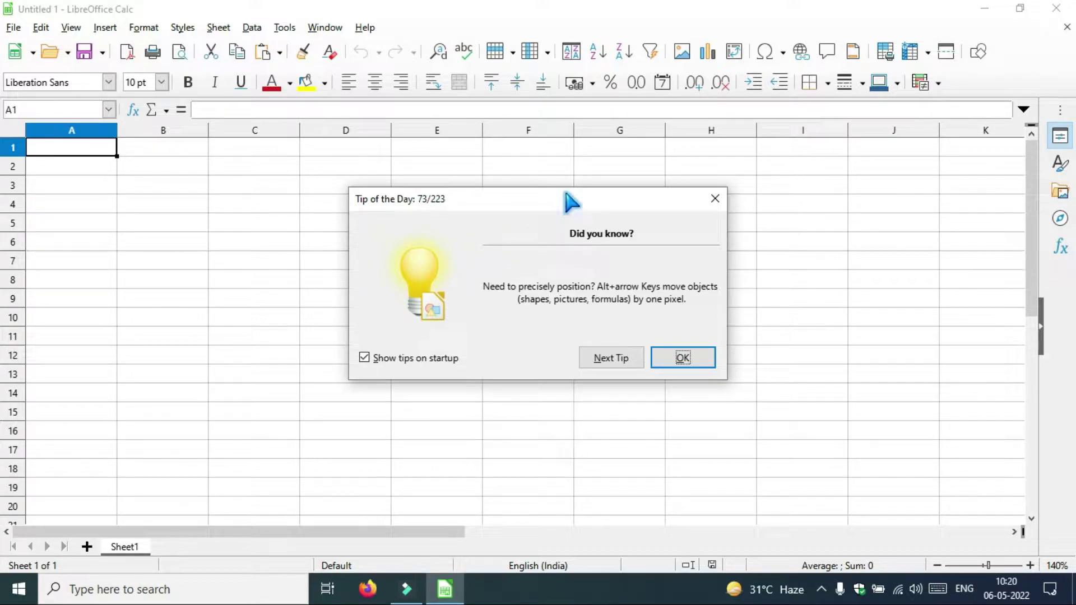
pyautogui.click(620, 360)
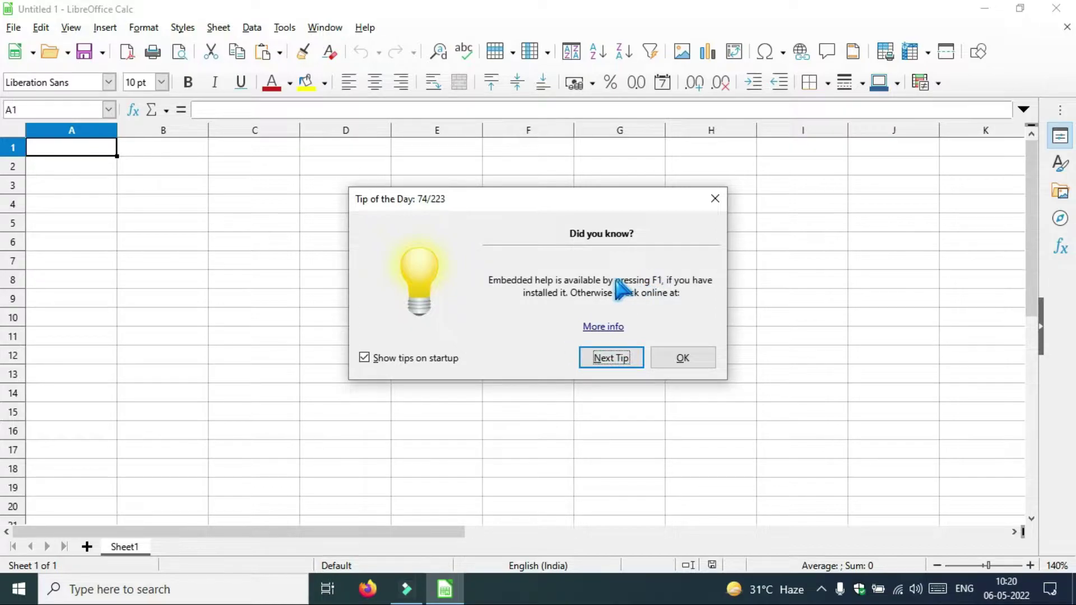
pyautogui.click(713, 202)
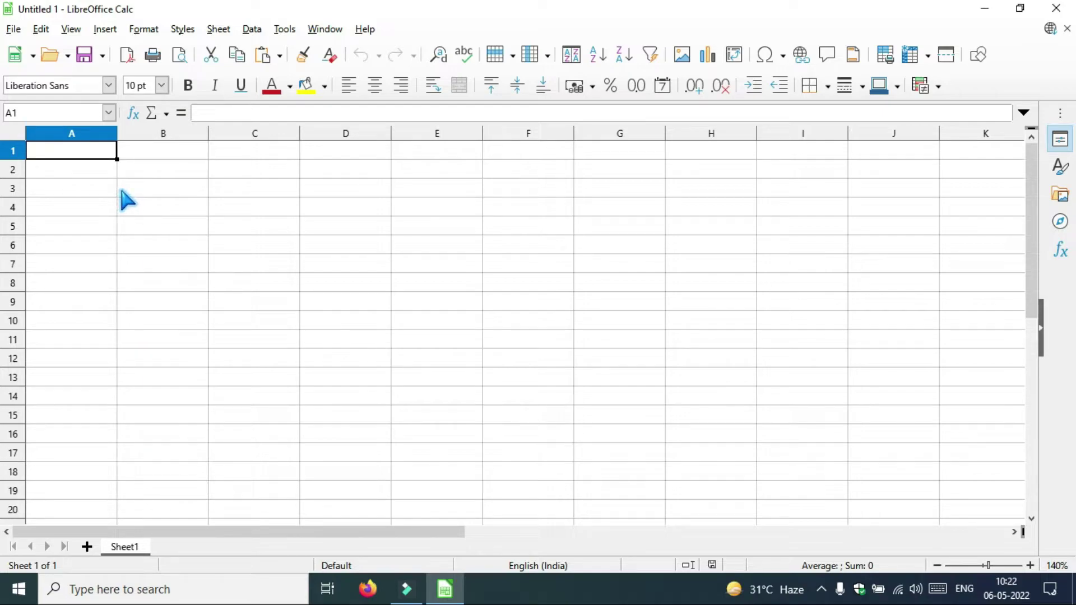
# Zoom the empty sheet from 140% to 220% with Ctrl+scroll
pyautogui.keyDown('ctrl'); pyautogui.scroll(1, 128, 198); pyautogui.keyUp('ctrl')
pyautogui.keyDown('ctrl'); pyautogui.scroll(1, 128, 199); pyautogui.keyUp('ctrl')
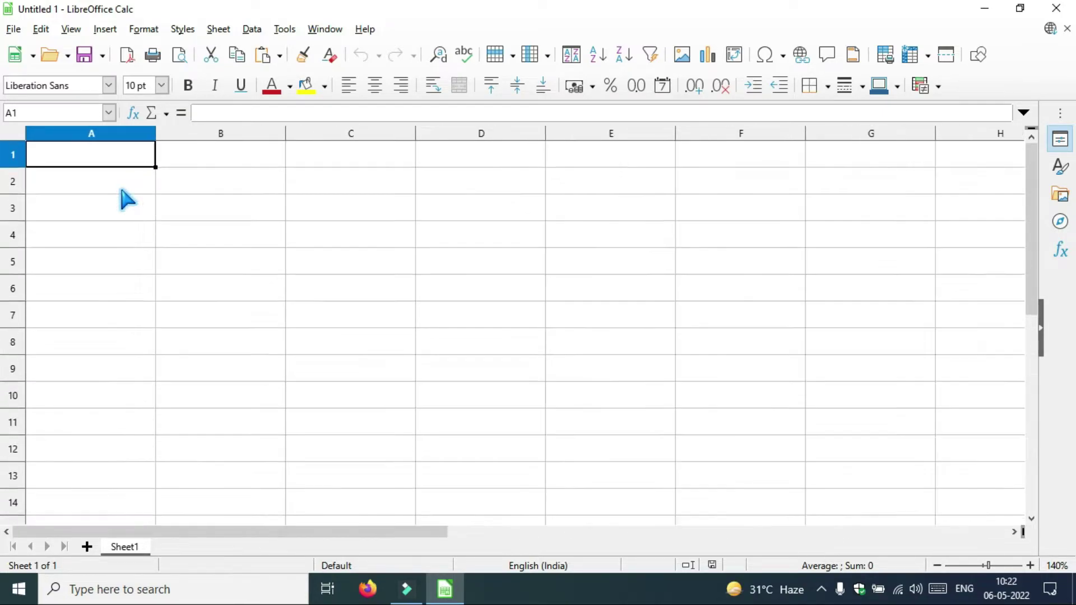
pyautogui.keyDown('ctrl'); pyautogui.scroll(1, 127, 199); pyautogui.keyUp('ctrl')
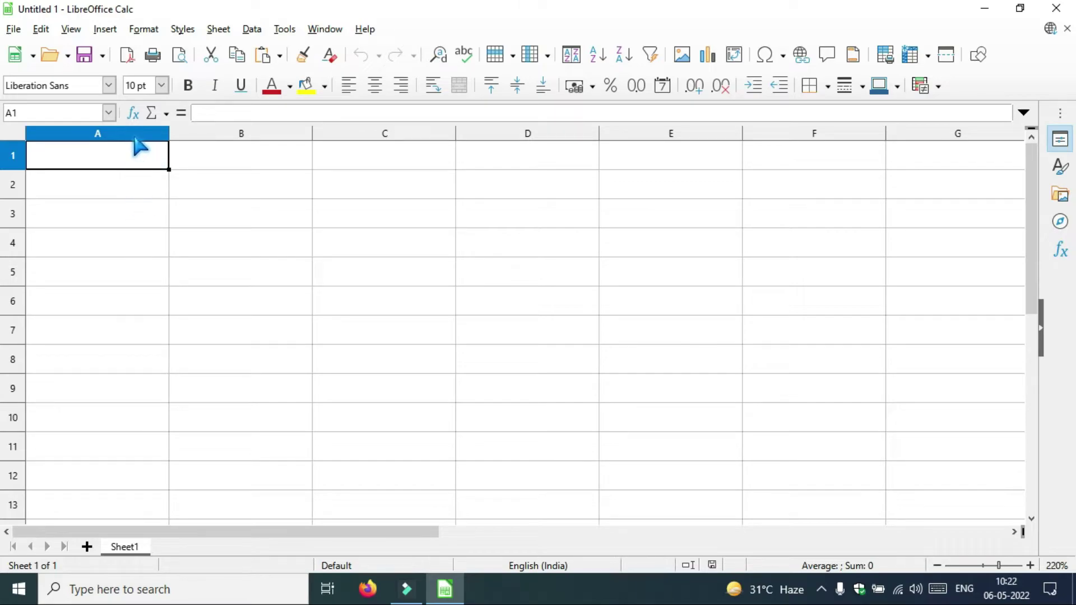
# Select columns B, C and D, then rows 1–3, by their headers
pyautogui.click(223, 133)
pyautogui.click(379, 130)
pyautogui.click(538, 130)
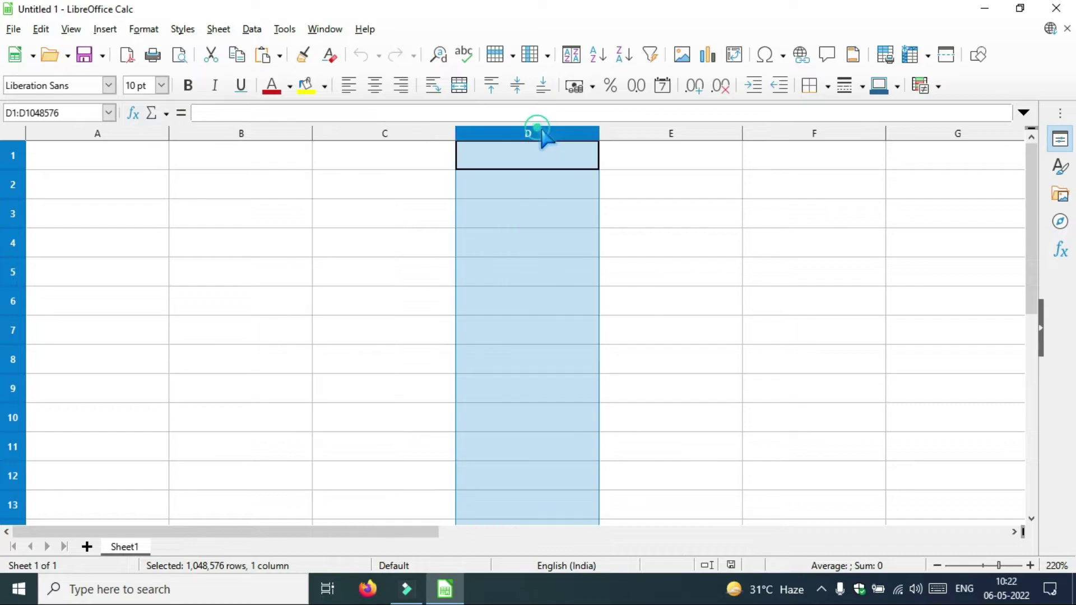
pyautogui.click(13, 156)
pyautogui.click(15, 191)
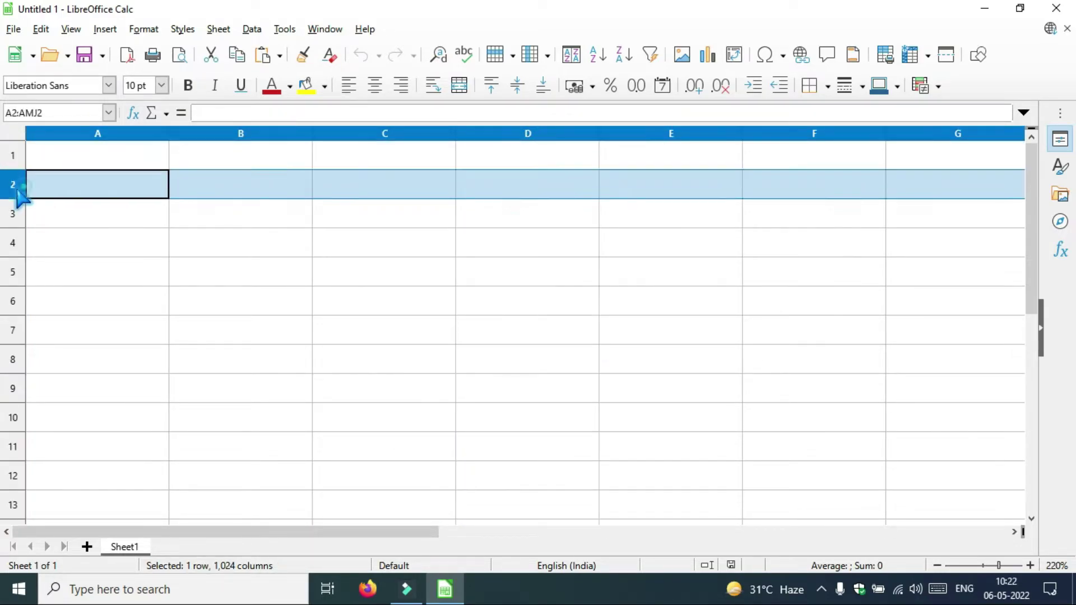
pyautogui.click(15, 222)
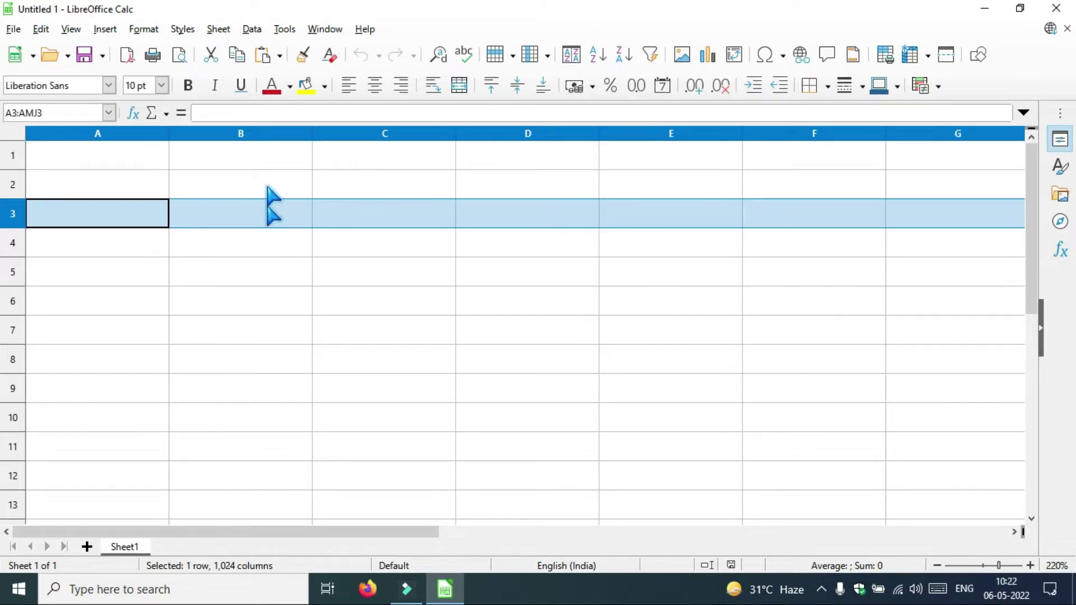
# Select C2, then jump to cell F4 by entering f4 in the Name Box
pyautogui.click(374, 185)
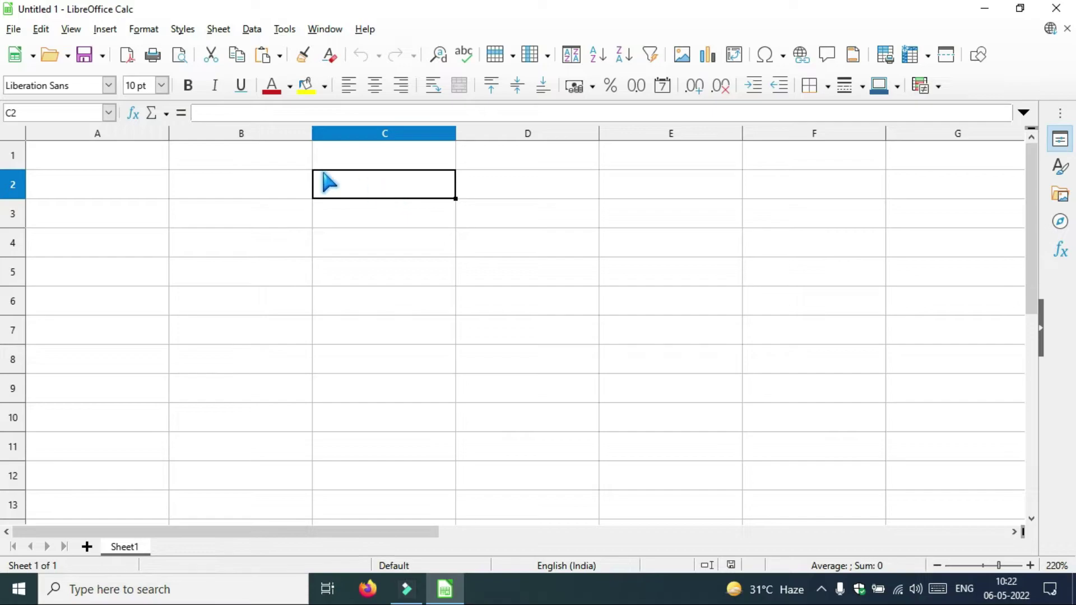
pyautogui.click(47, 112)
pyautogui.click(51, 114)
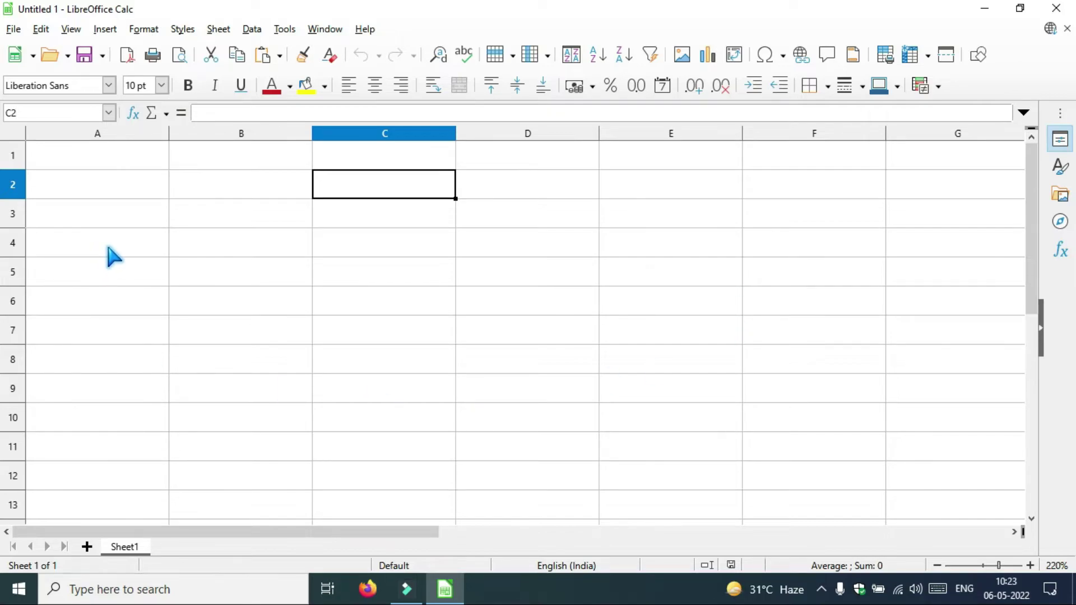
pyautogui.doubleClick(35, 111)
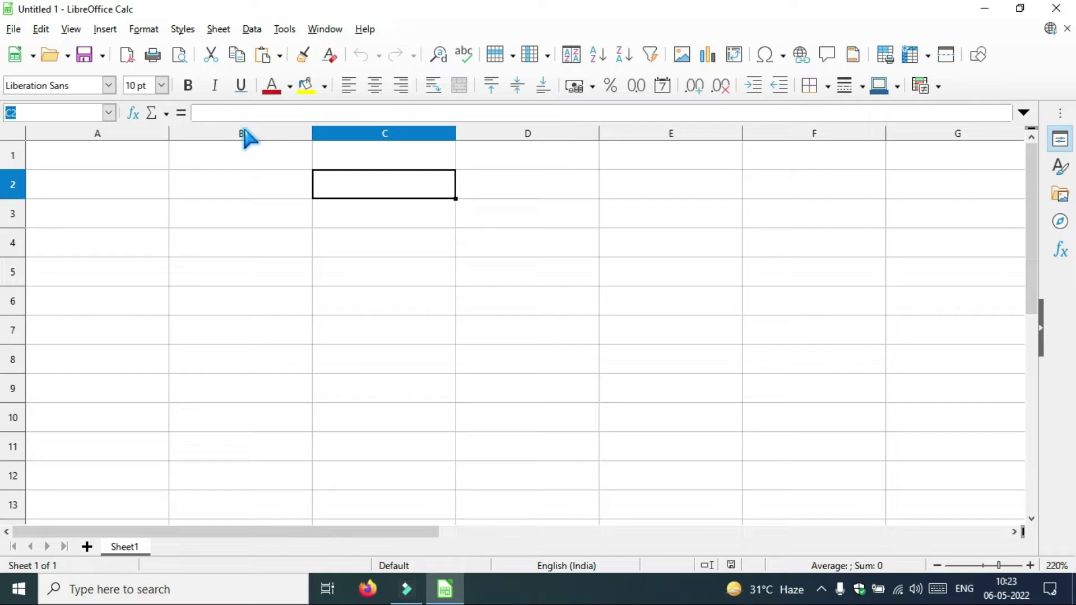
pyautogui.write('f4')
pyautogui.press('Return')
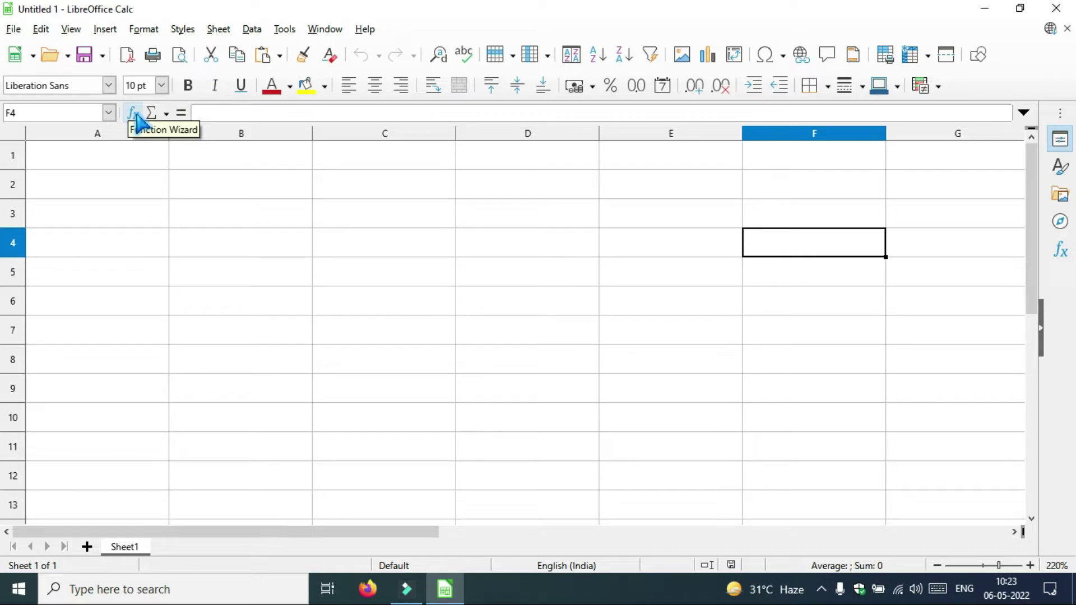
# Open the Function Wizard and scroll through its function list
pyautogui.click(135, 112)
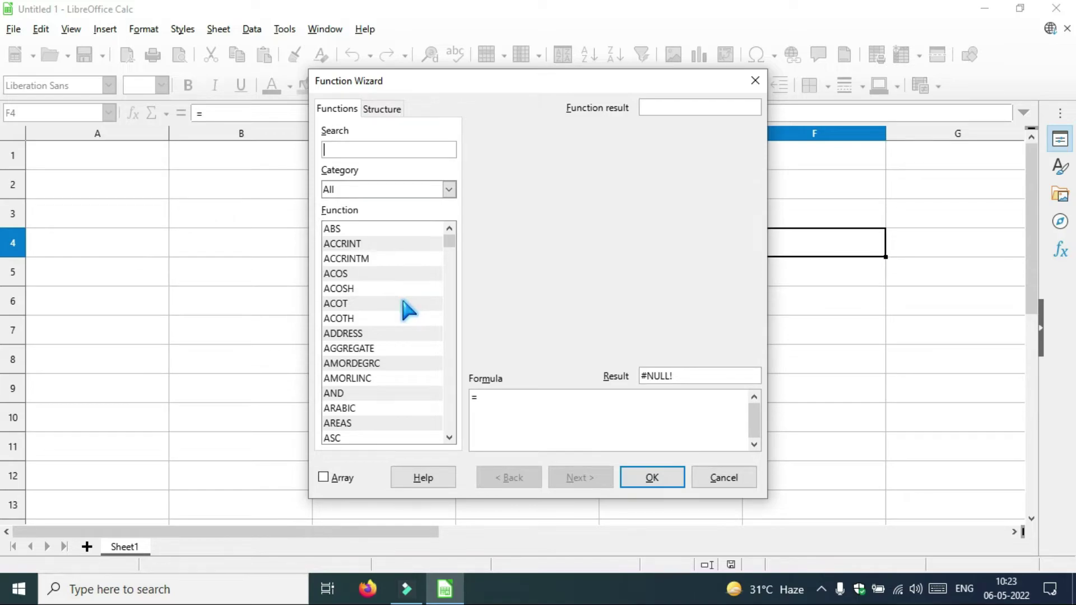
pyautogui.scroll(-3, 408, 310)
pyautogui.scroll(-4, 408, 310)
pyautogui.scroll(-6, 408, 310)
pyautogui.scroll(-5, 408, 310)
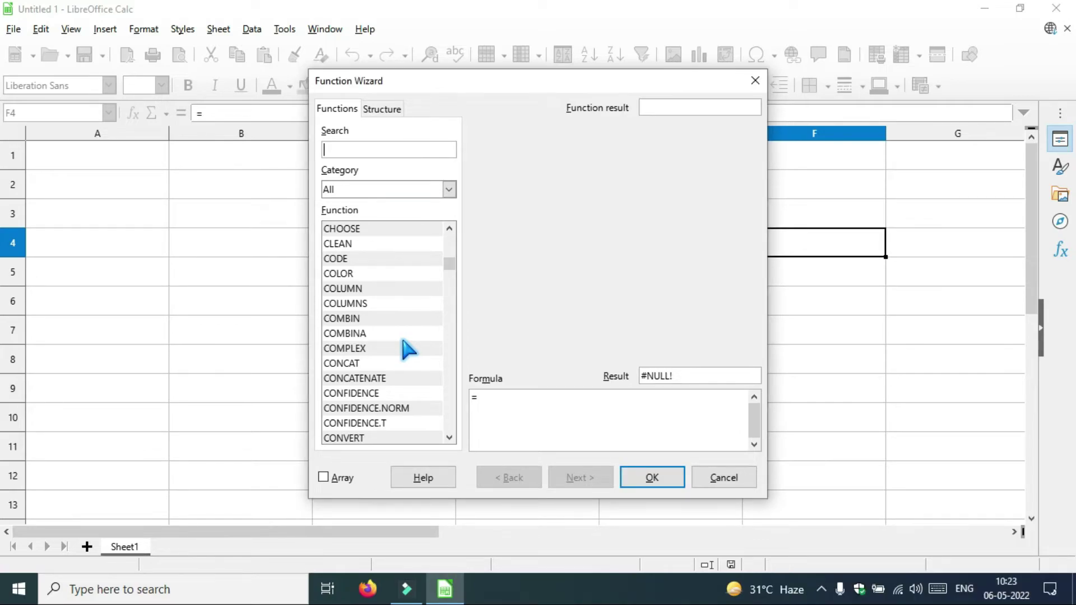
# Try 20+20 in the wizard's Formula box, clear it, and close the wizard unused
pyautogui.click(517, 399)
pyautogui.write('4')
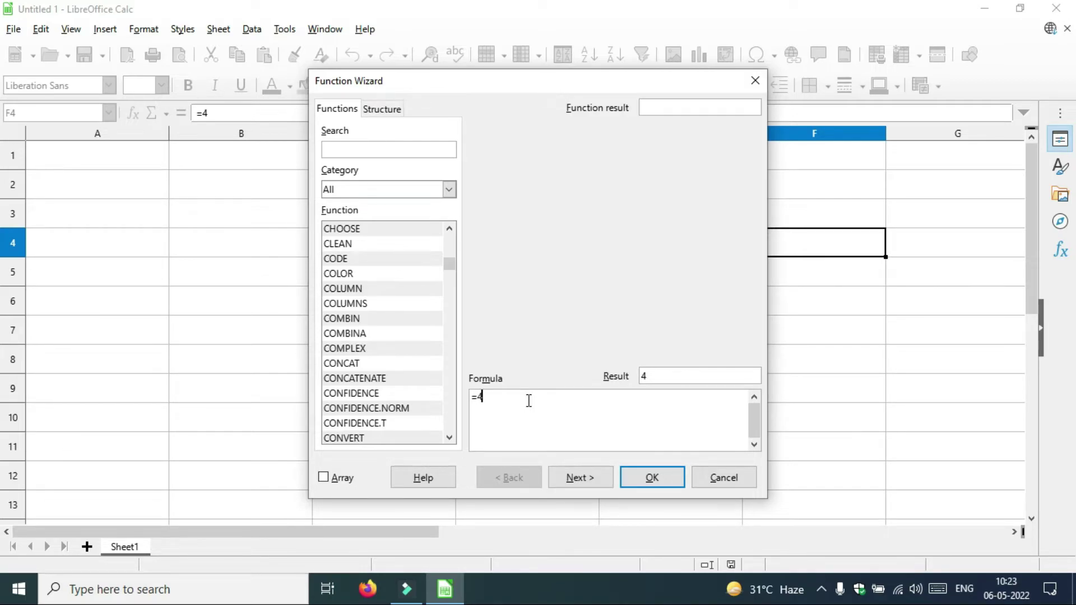
pyautogui.press('BackSpace')
pyautogui.write('20')
pyautogui.write('+20')
pyautogui.press('BackSpace')
pyautogui.press('BackSpace')
pyautogui.press('BackSpace')
pyautogui.press('BackSpace')
pyautogui.press('BackSpace')
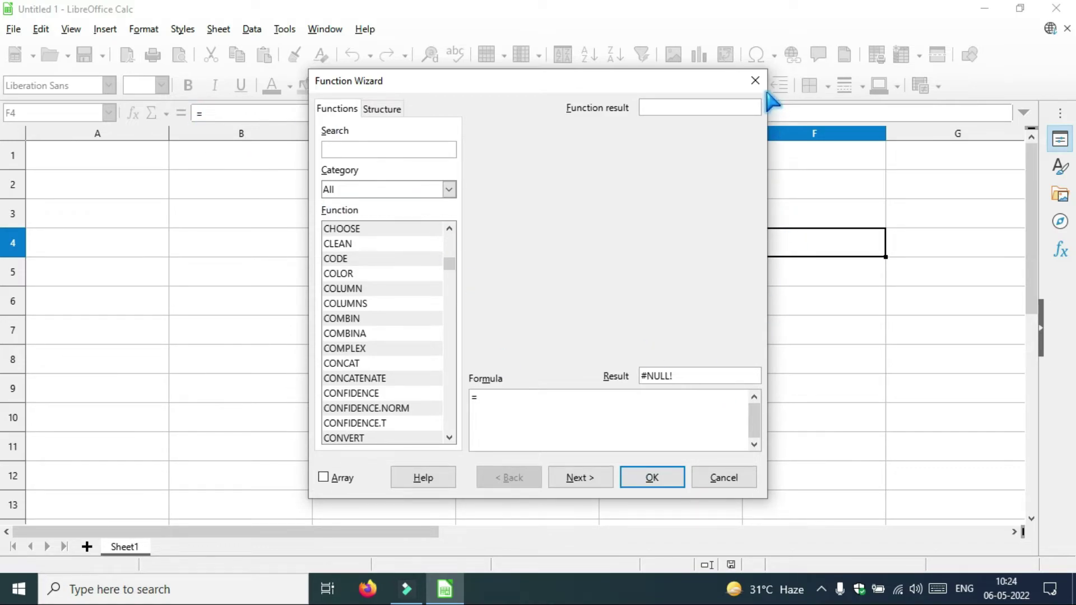
pyautogui.click(754, 81)
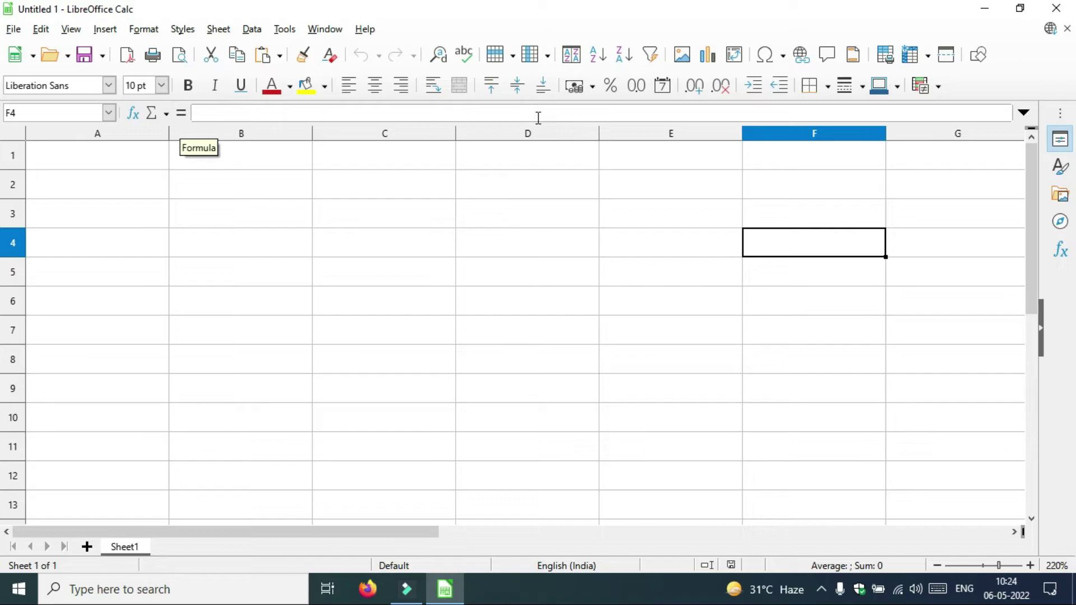
# Enter 20 in cell C4 and 10 in cell C5
pyautogui.click(241, 112)
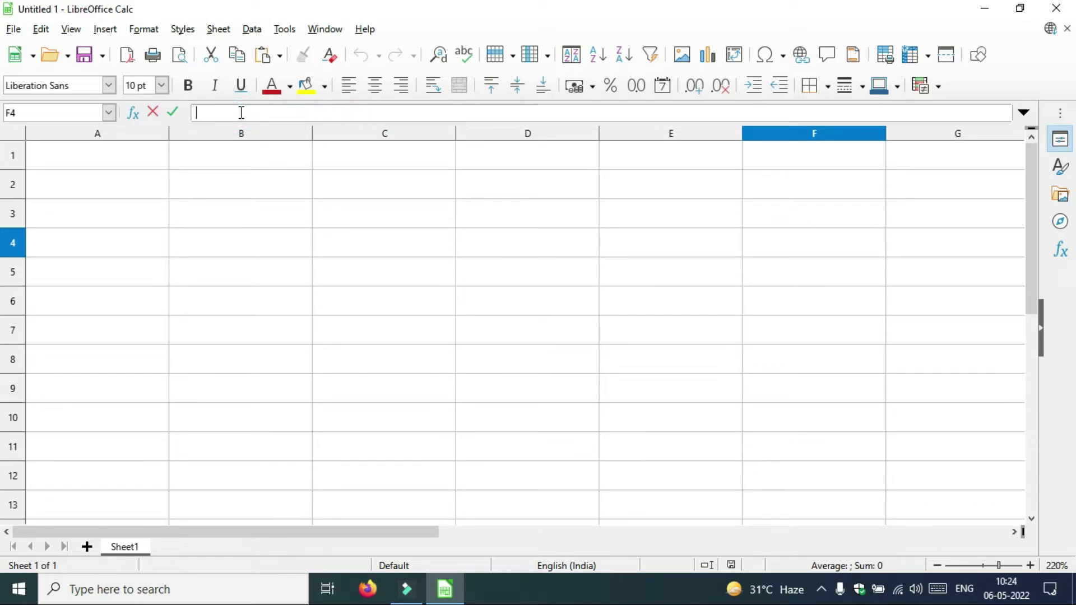
pyautogui.click(405, 243)
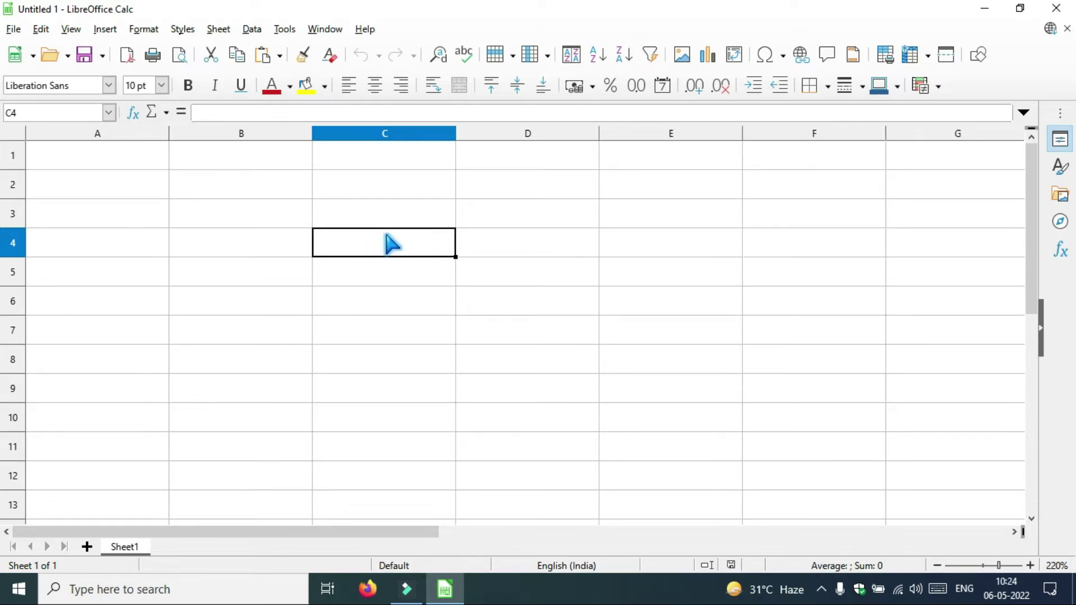
pyautogui.write('20')
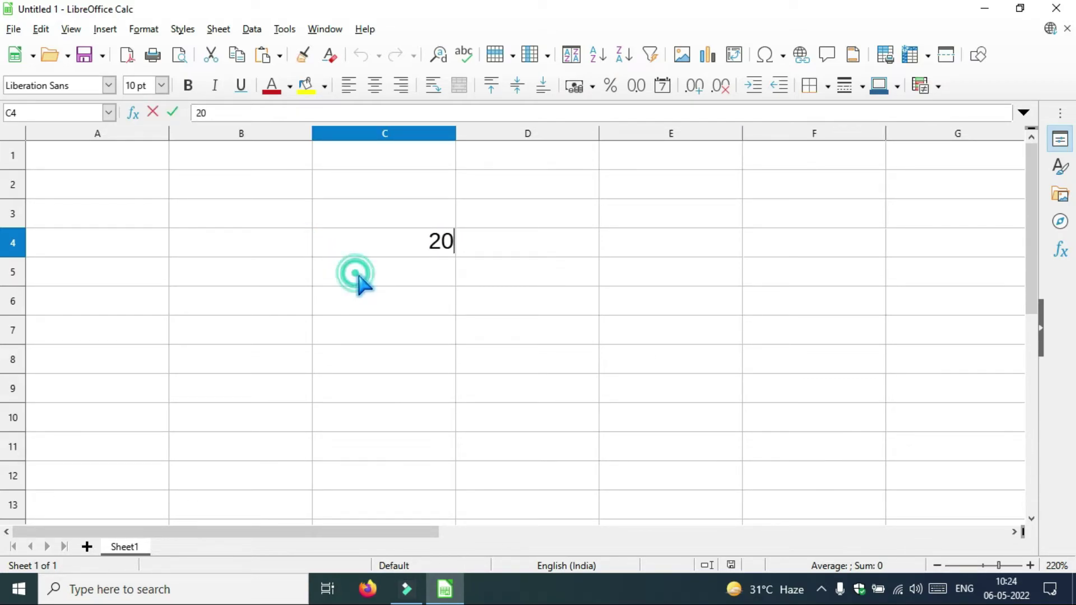
pyautogui.click(361, 283)
pyautogui.write('1')
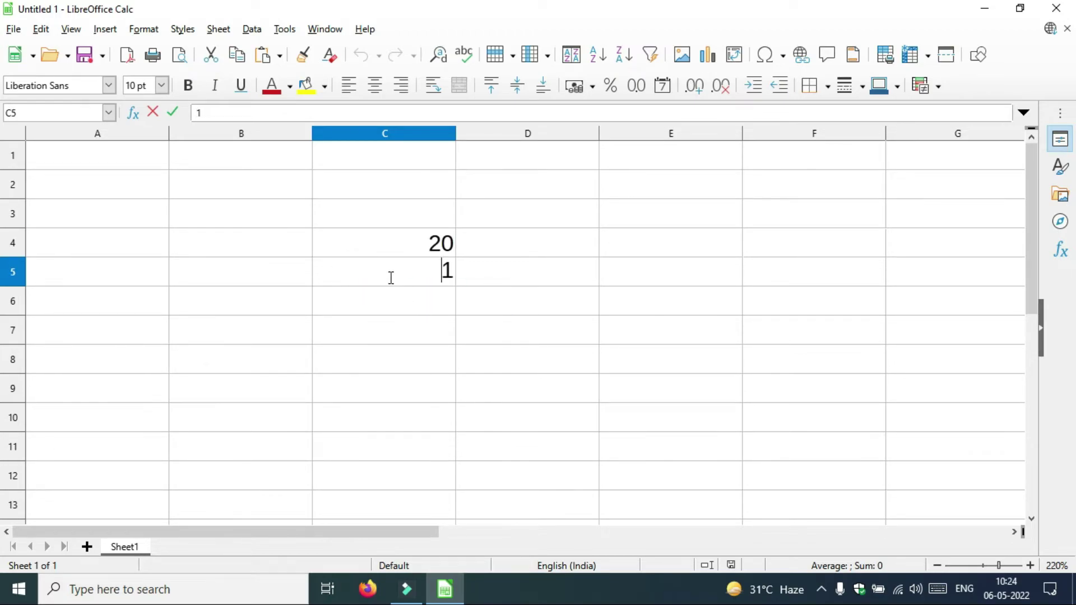
pyautogui.press('Return')
pyautogui.write('0')
pyautogui.click(440, 307)
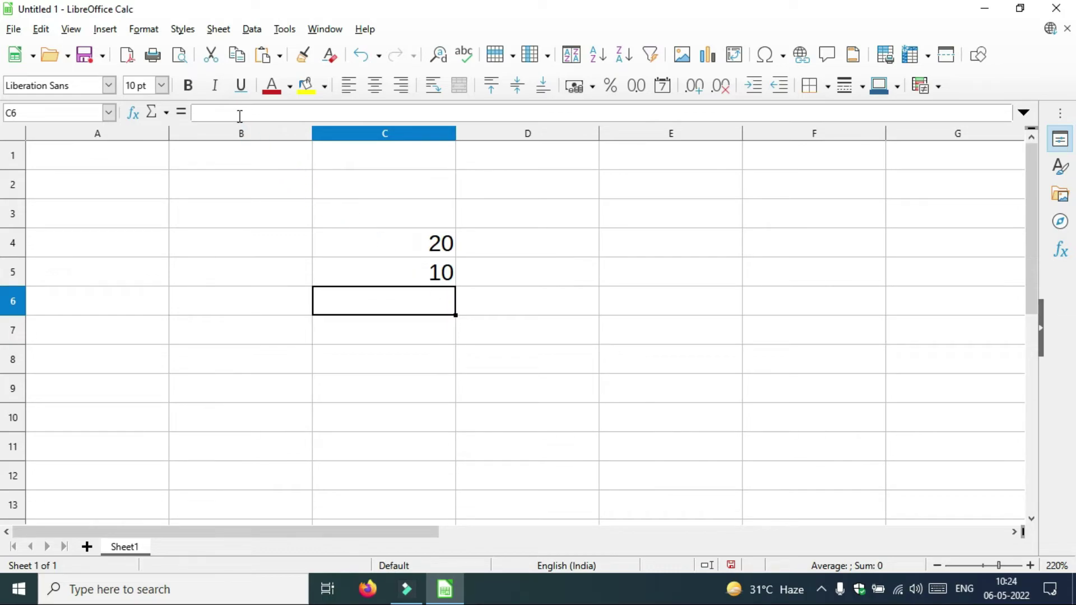
pyautogui.click(505, 304)
# Build =C4+C5 in C6 by clicking C4 and C5, so it shows 30
pyautogui.click(415, 305)
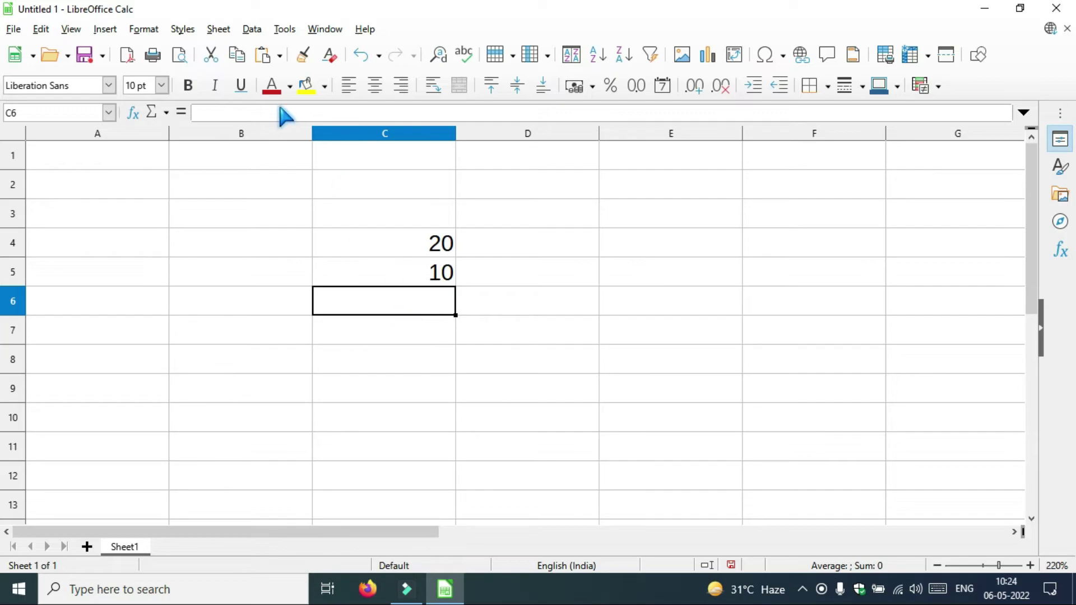
pyautogui.click(237, 112)
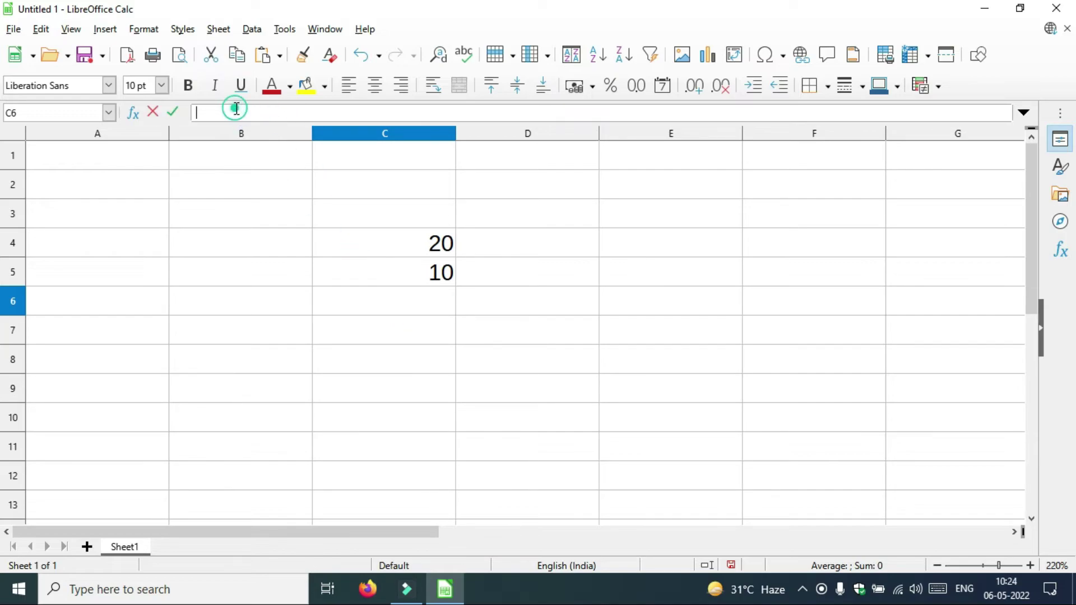
pyautogui.click(350, 288)
pyautogui.write('=')
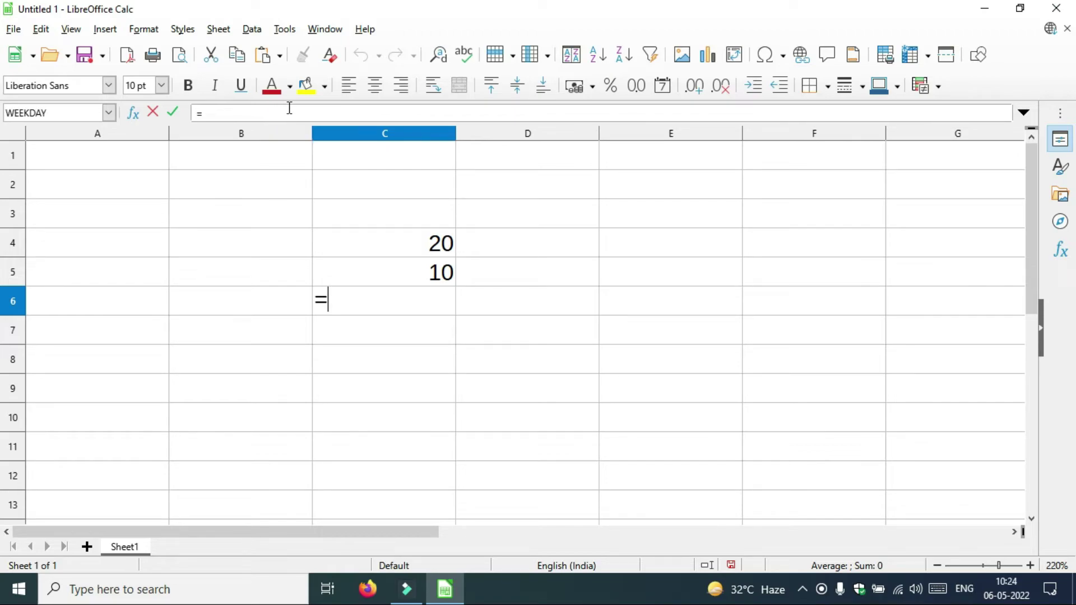
pyautogui.click(424, 251)
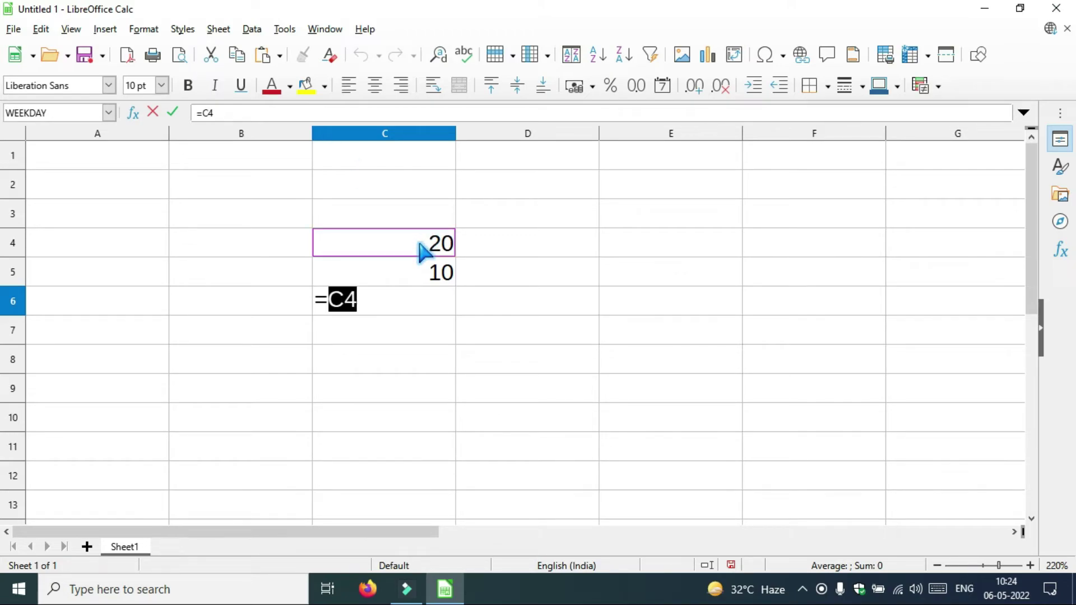
pyautogui.write('+')
pyautogui.click(417, 283)
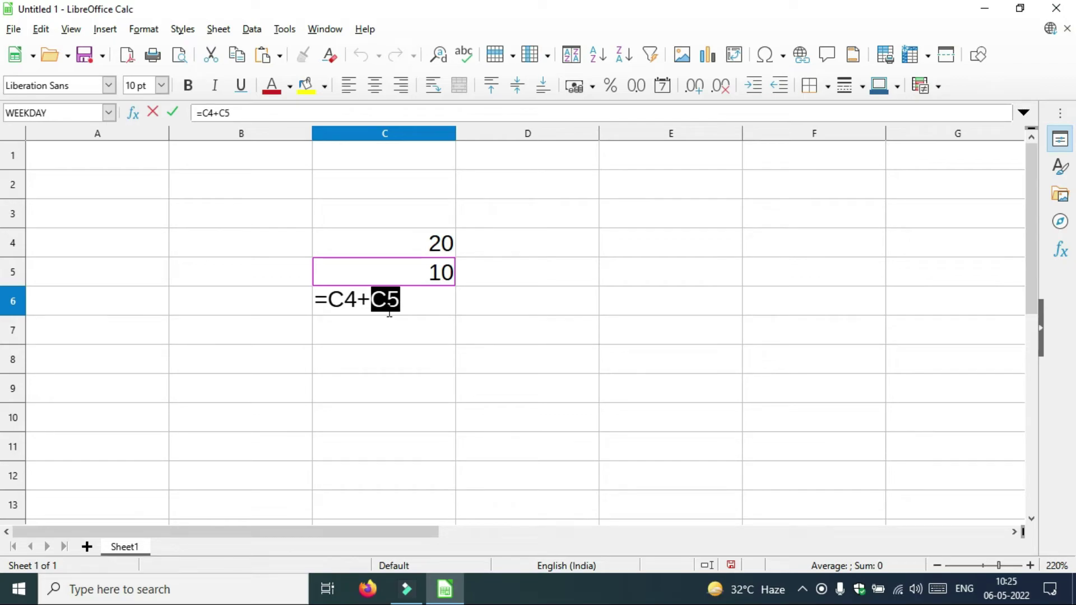
pyautogui.press('Return')
pyautogui.press('Return')
pyautogui.click(389, 311)
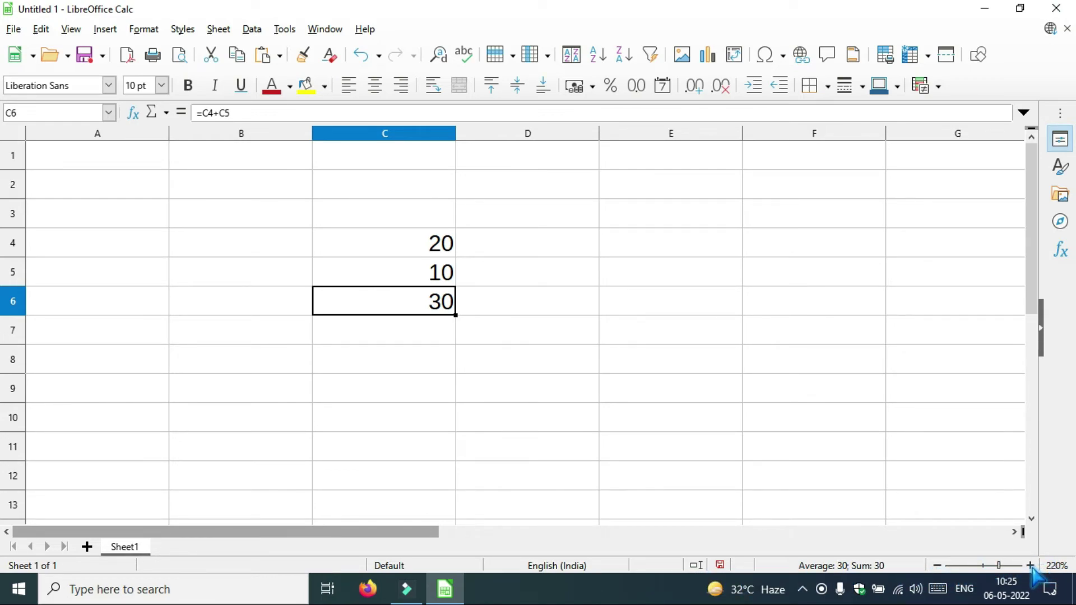
pyautogui.click(937, 566)
pyautogui.click(937, 566)
pyautogui.click(937, 566)
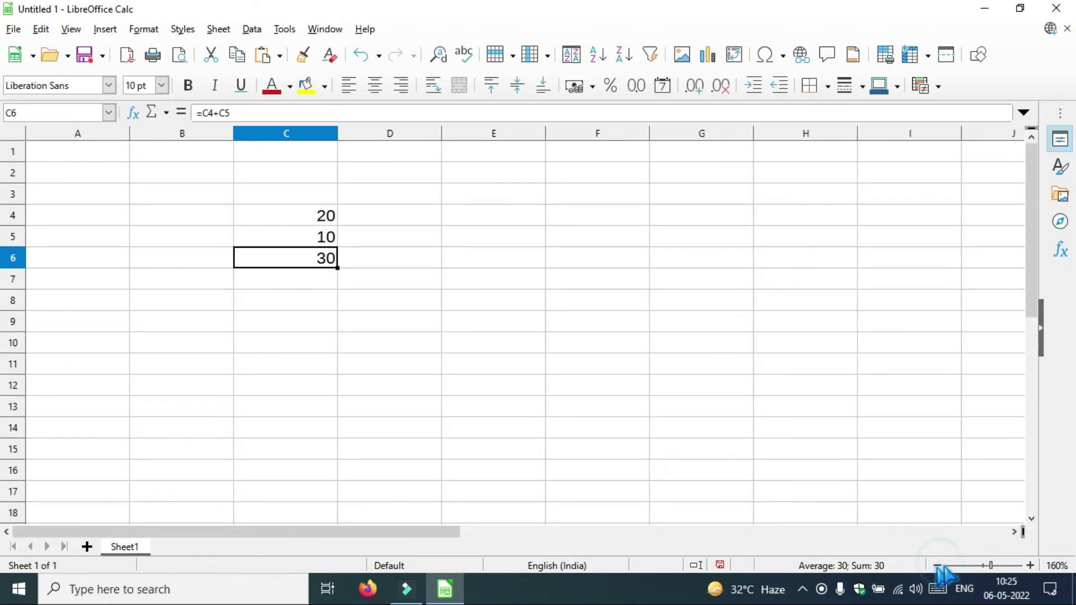
pyautogui.click(1030, 565)
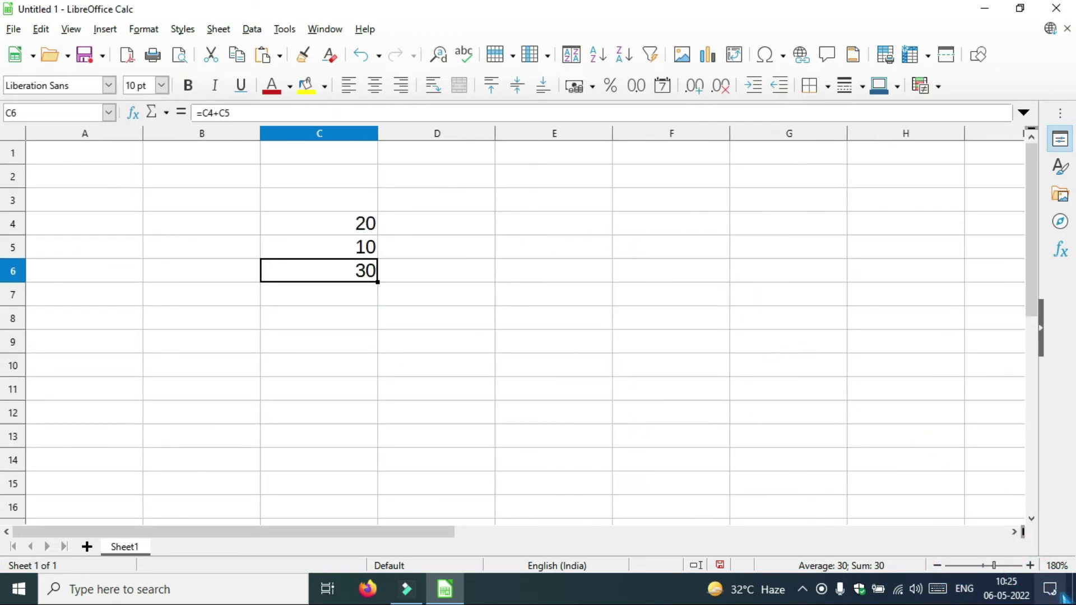
pyautogui.click(1030, 565)
pyautogui.click(1029, 565)
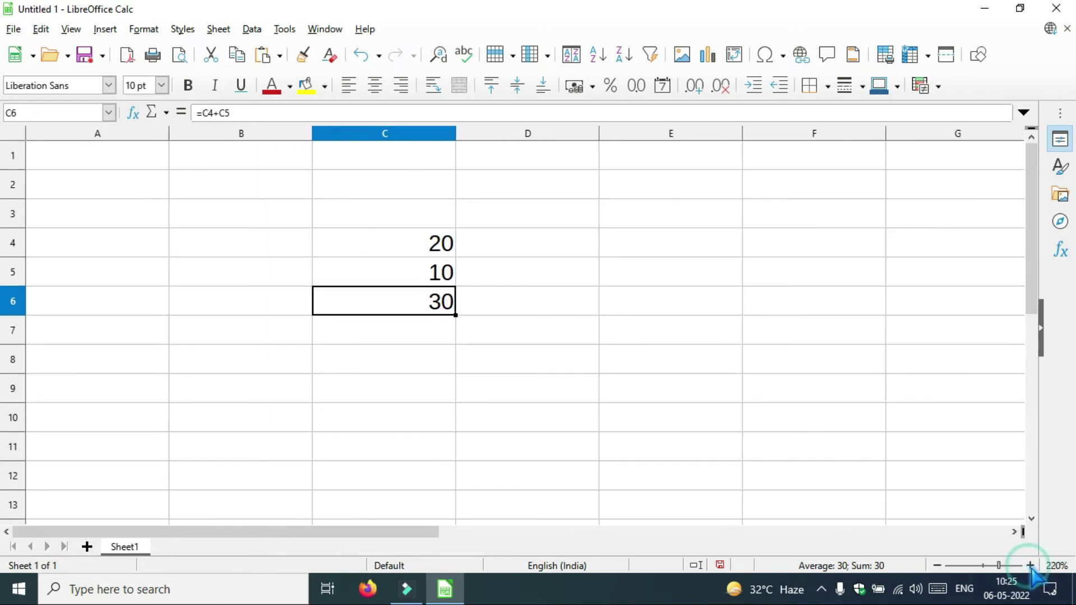
pyautogui.click(937, 566)
pyautogui.click(937, 565)
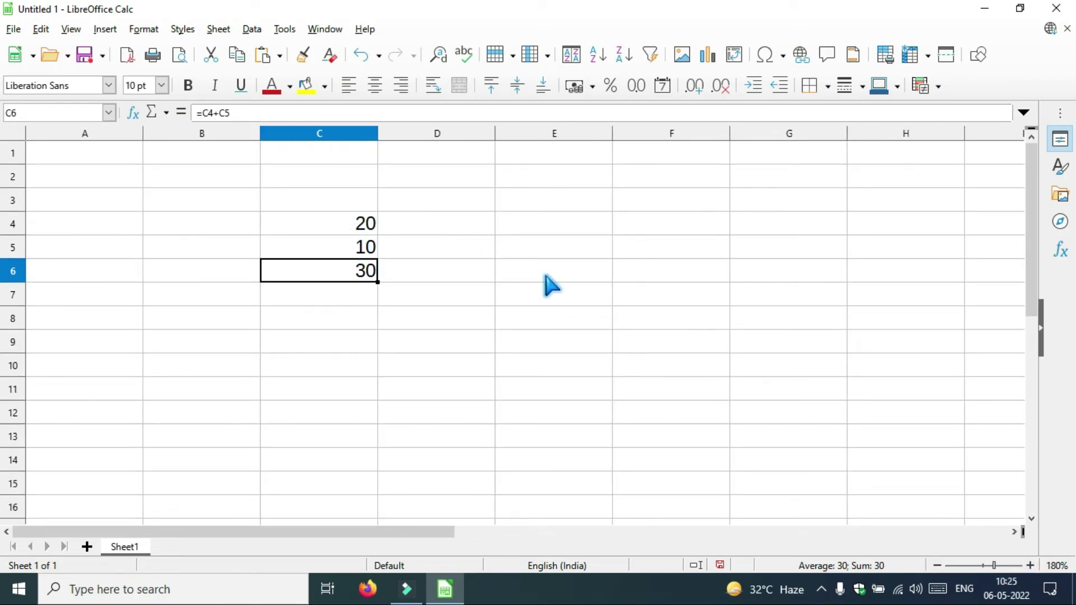